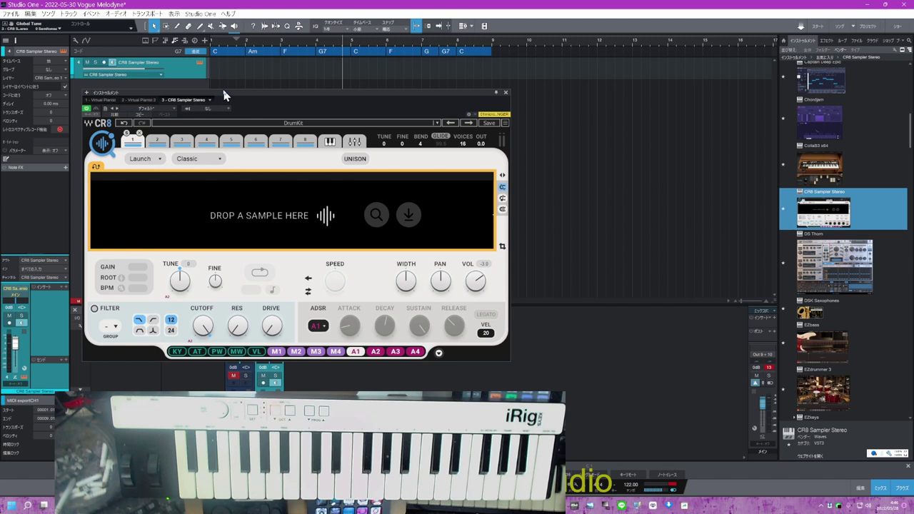
- Load the DrumKit factory setup preset in the CR8 sampler
click(345, 127)
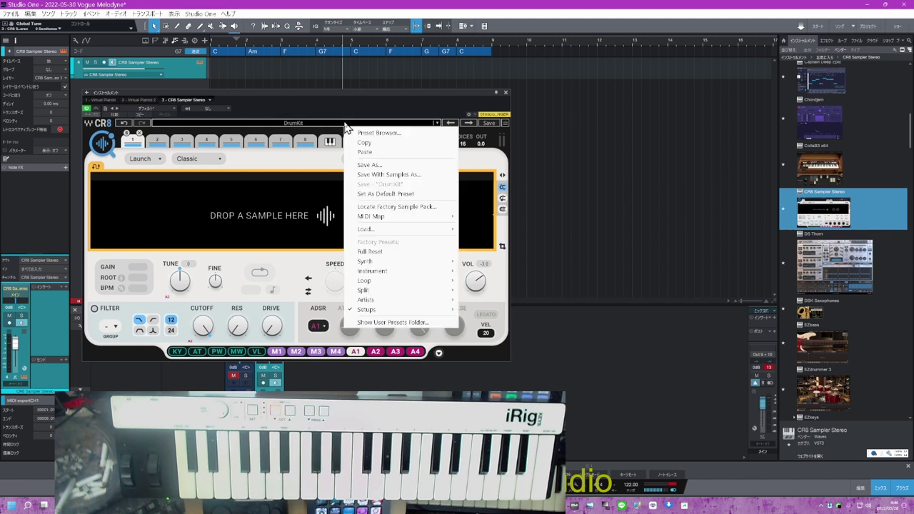
mouse_move(367, 313)
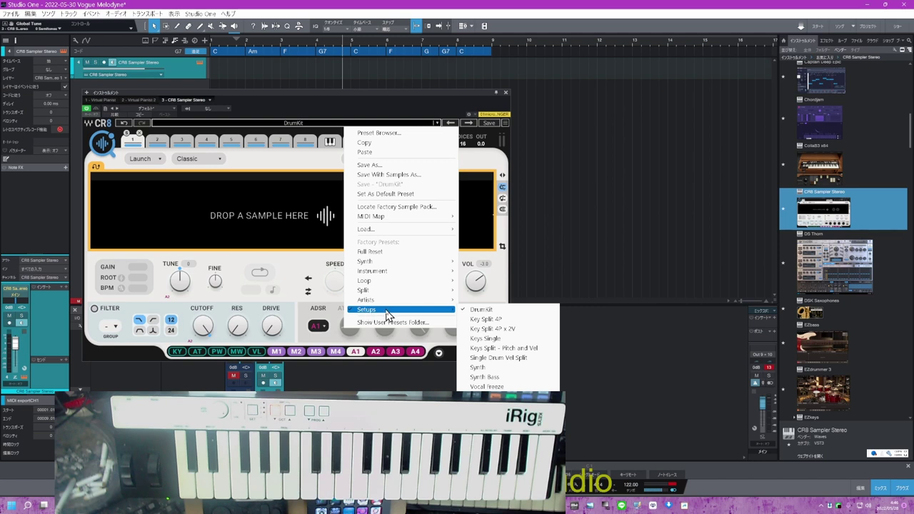
click(474, 311)
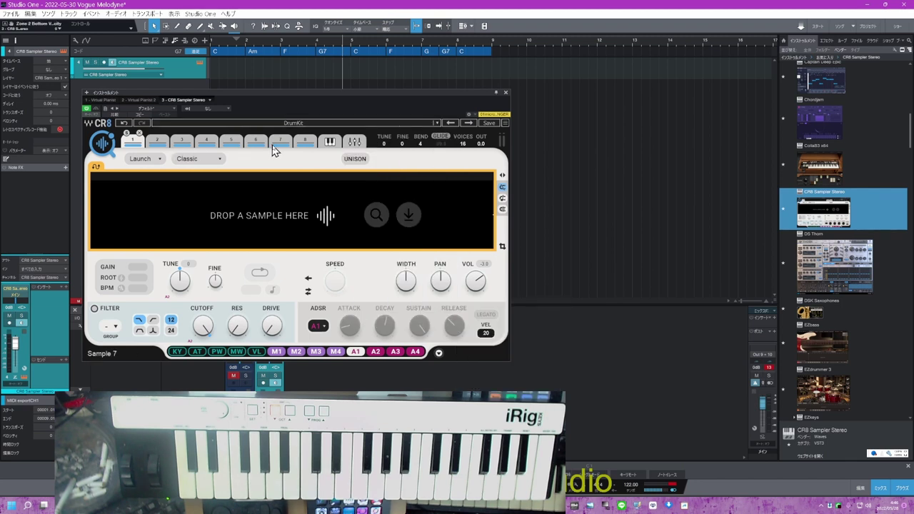
- Examine the empty sample slots and the key and velocity mapping of the DrumKit setup, ending on slot 1
click(161, 142)
click(183, 144)
click(209, 143)
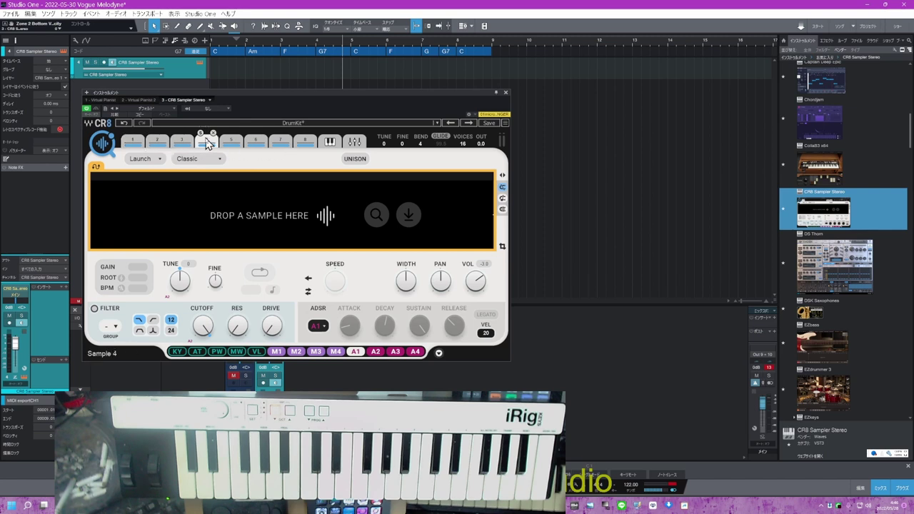
click(232, 142)
click(255, 143)
click(136, 142)
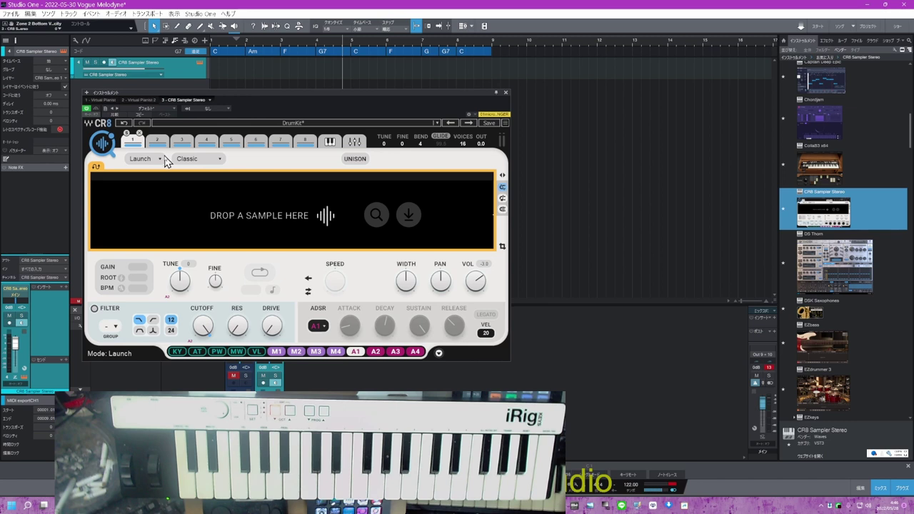
click(330, 143)
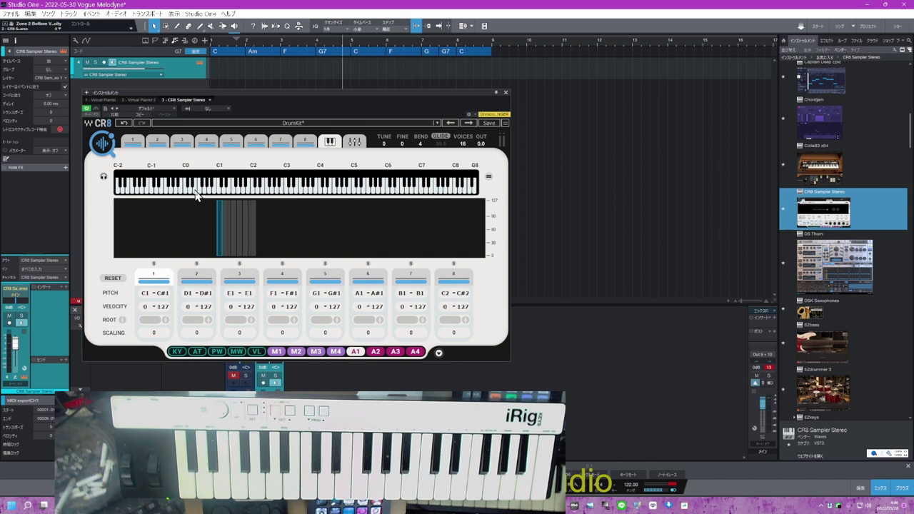
click(136, 142)
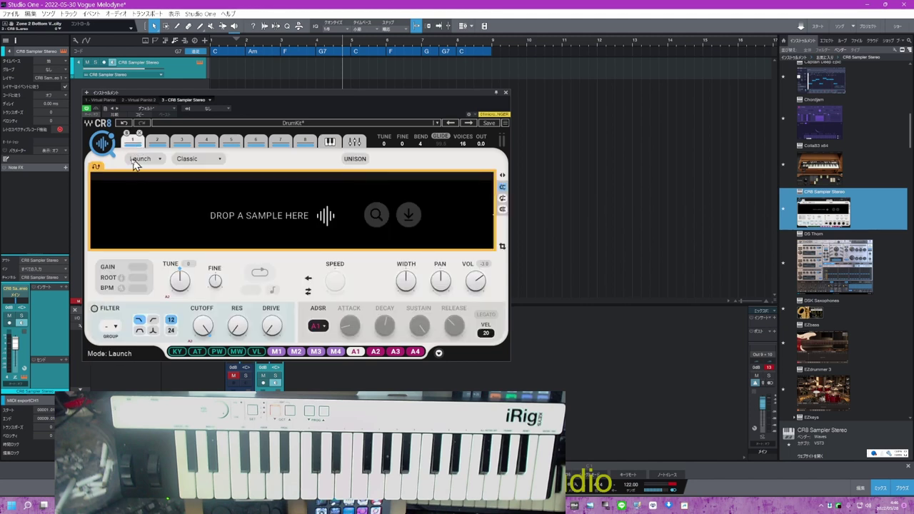
- Open the COSMOS sample finder from the sampler and place its window beside the CR8 interface
click(103, 145)
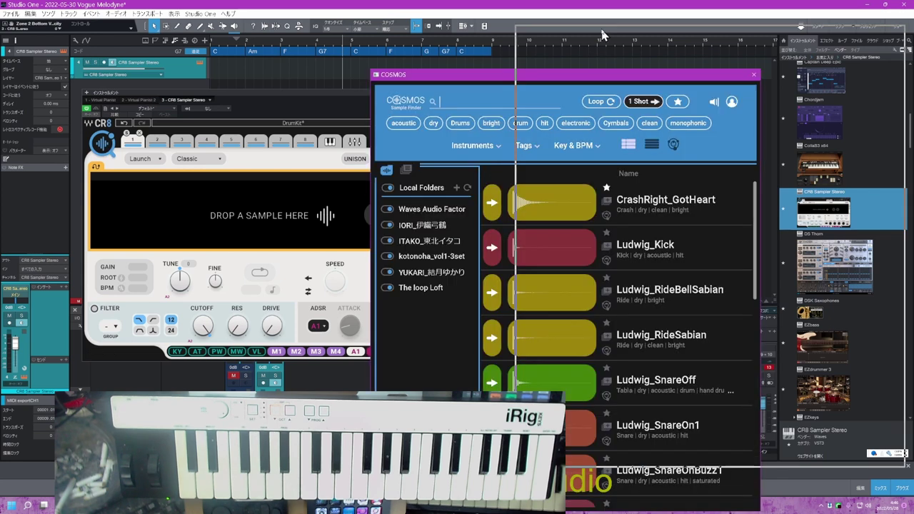
drag(603, 27, 604, 27)
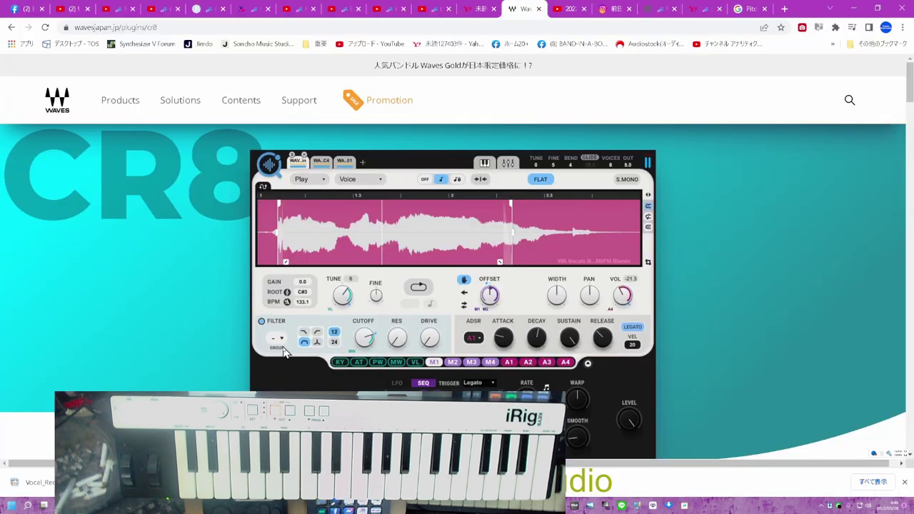
- Switch to the web browser and look through the CR8 product page on wavesjapan.jp
scroll(284, 352, down, 10)
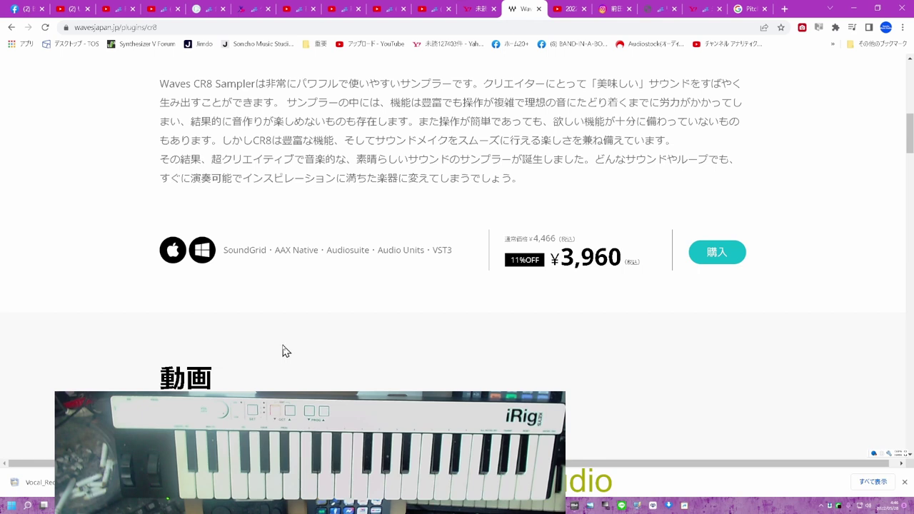
scroll(284, 350, up, 10)
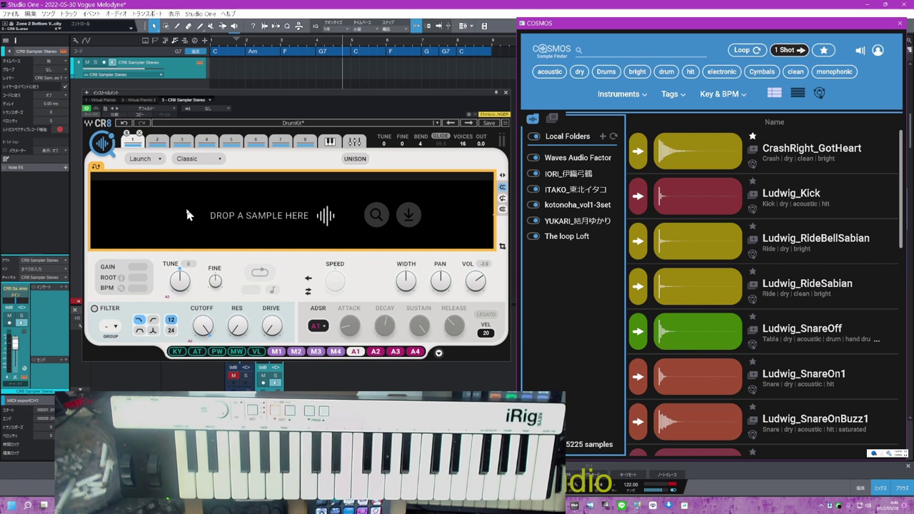
- Filter the COSMOS samples by the Kick instrument in the Drums category
click(645, 98)
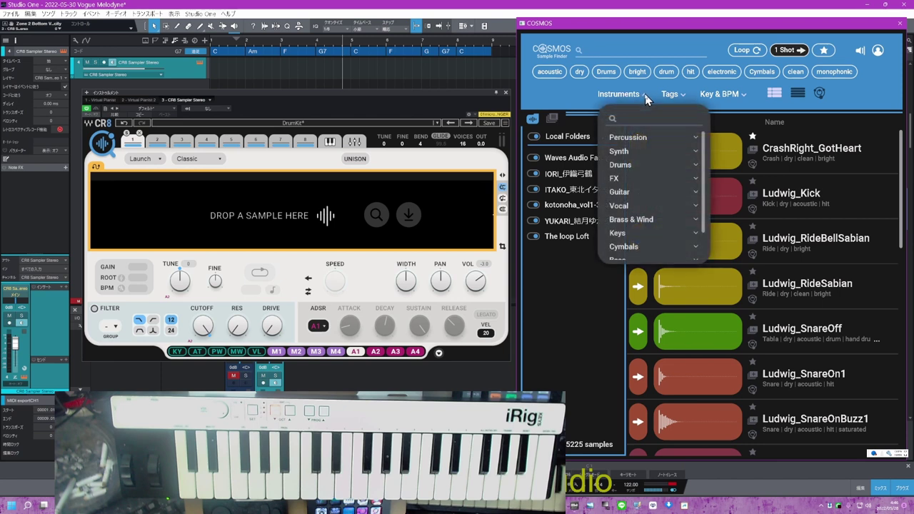
click(694, 169)
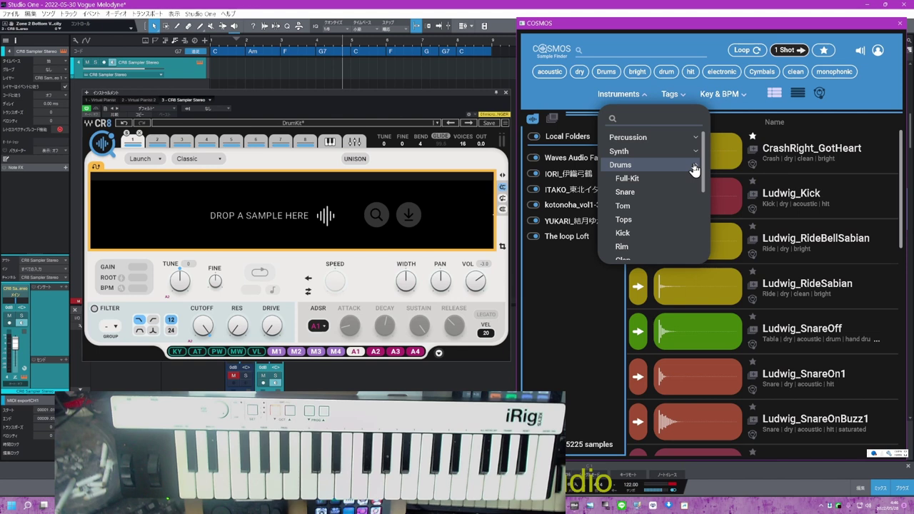
click(667, 235)
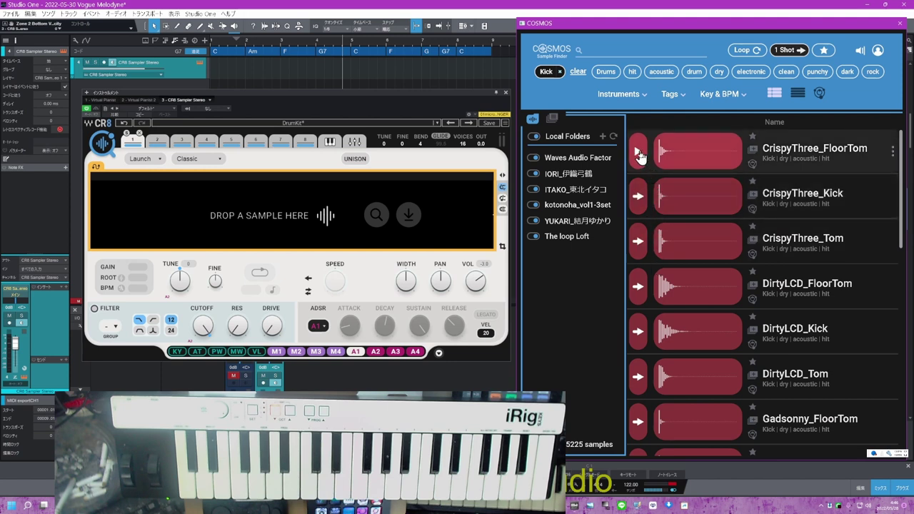
- Audition the first few kick samples and load DirtyLCD_FloorTom into sample slot 1
click(641, 194)
click(641, 241)
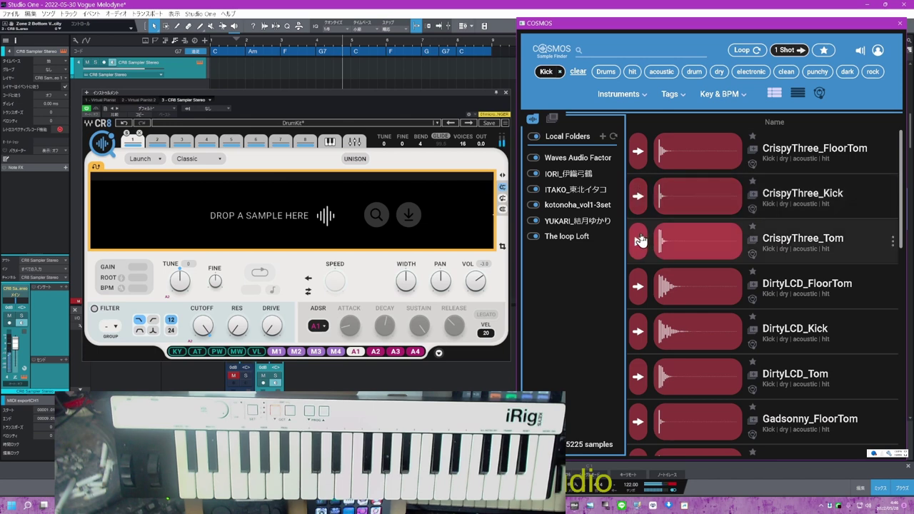
click(637, 288)
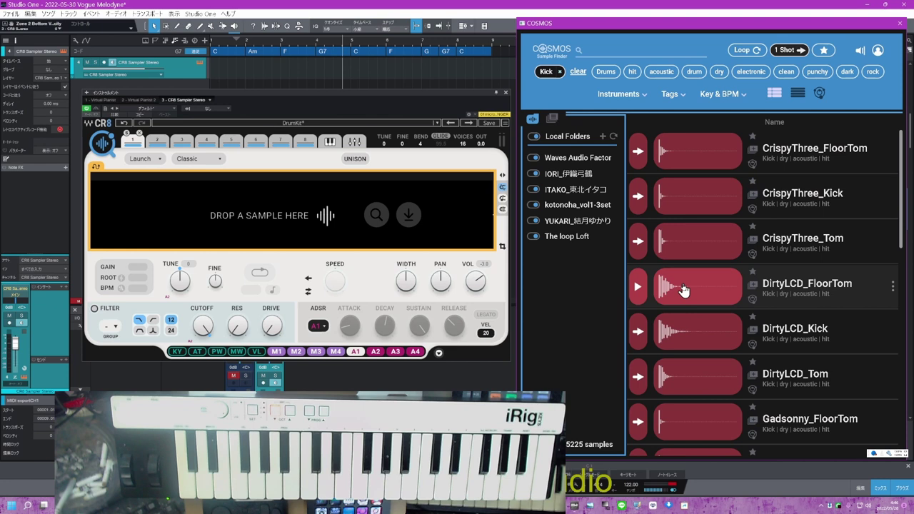
drag(683, 289, 240, 218)
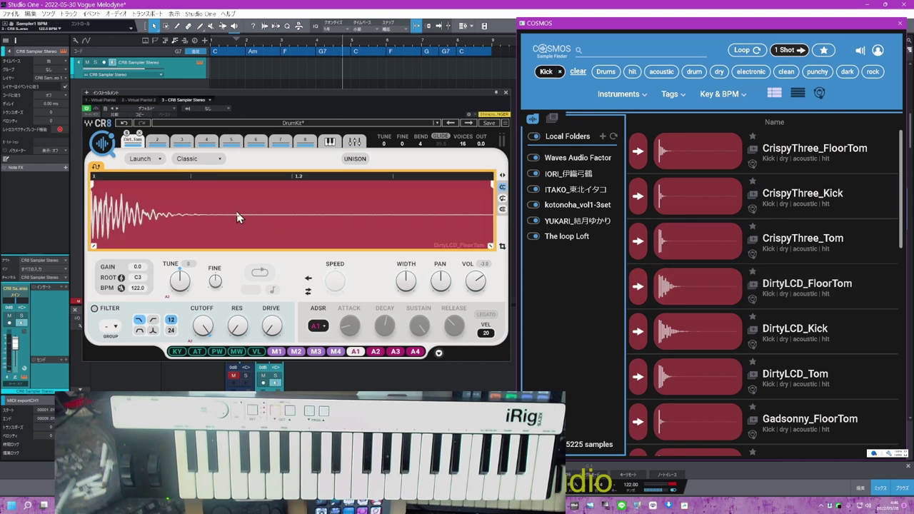
- Filter the samples by Snare and load ThickIndie_SnareOnLoud into sample slot 2
click(161, 143)
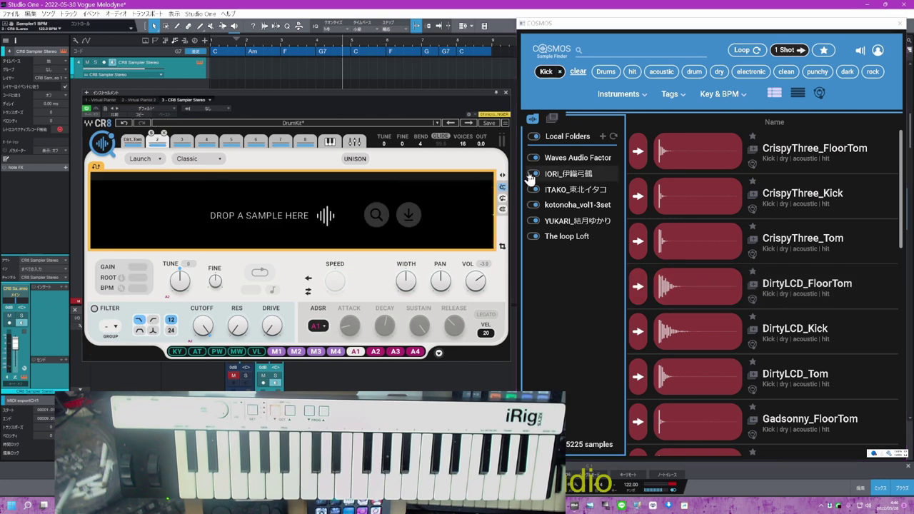
click(641, 243)
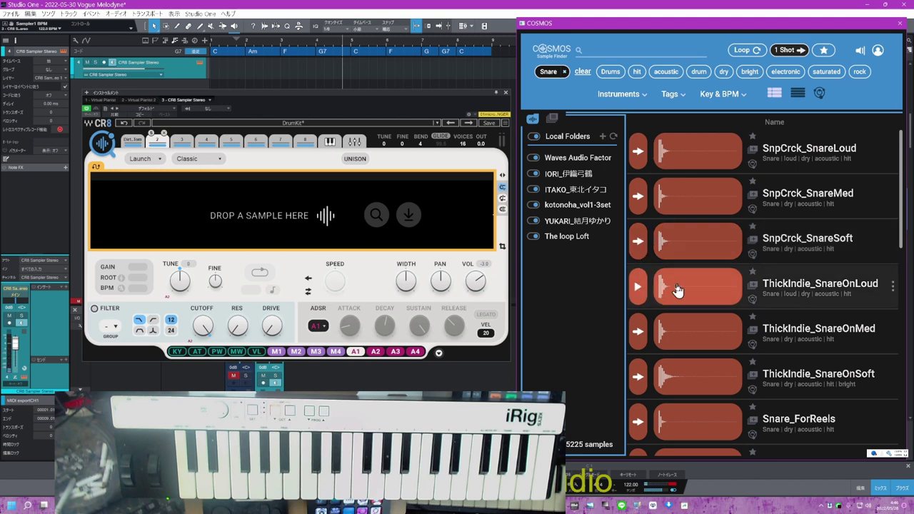
drag(677, 289, 442, 270)
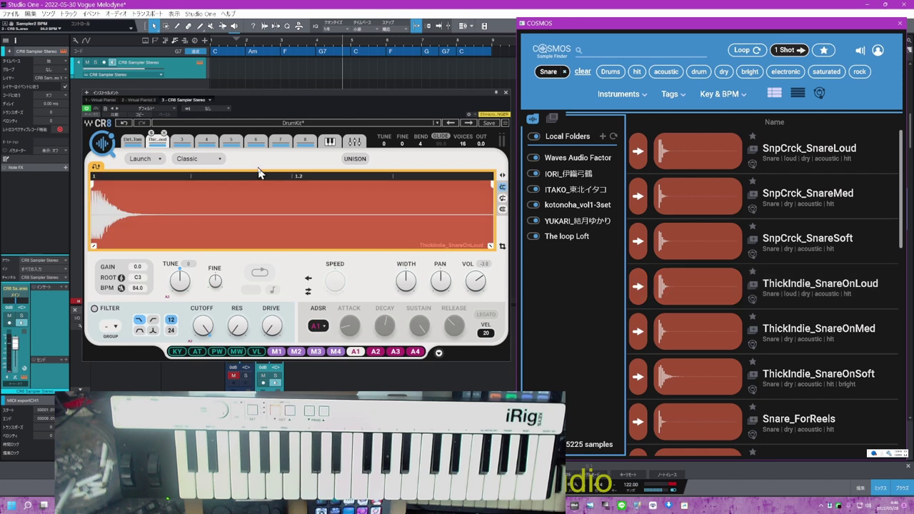
- Filter the samples by Hi-hat only, without the Snare filter, and load NoRules_HiHatClosed into sample slot 3
click(183, 141)
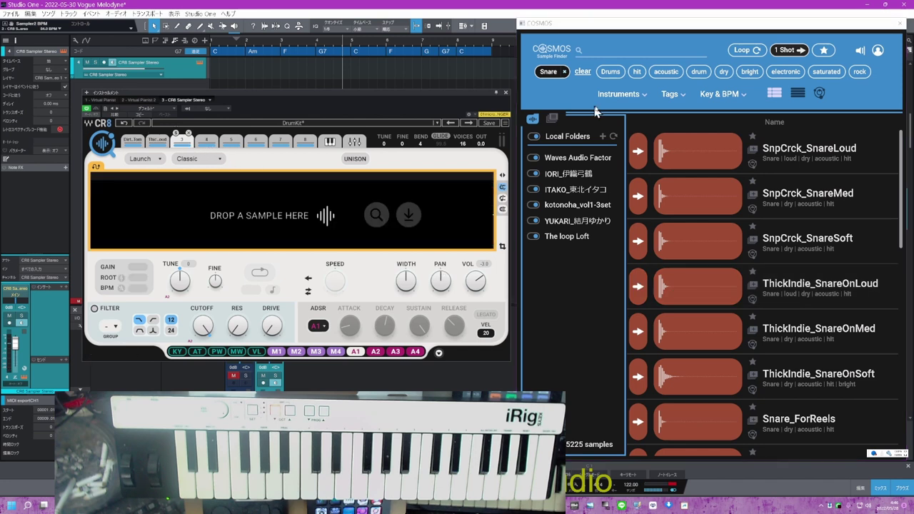
click(631, 96)
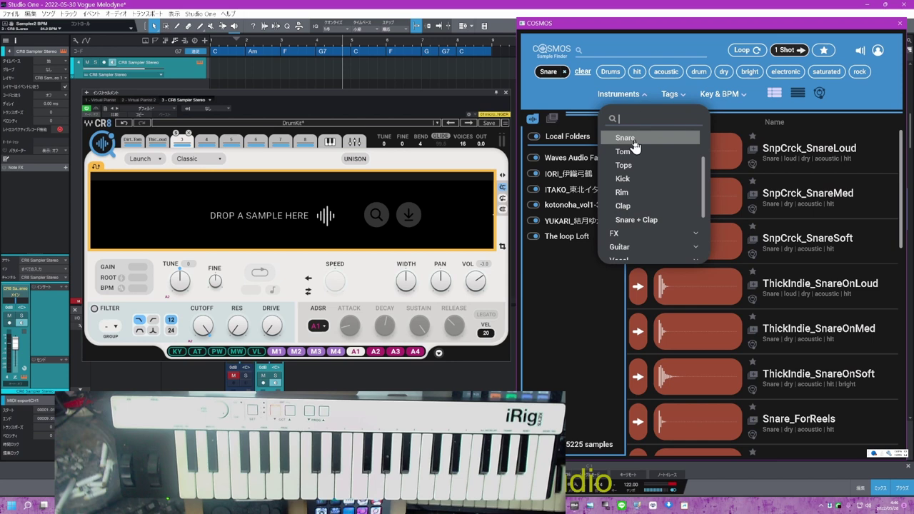
scroll(645, 182, down, 3)
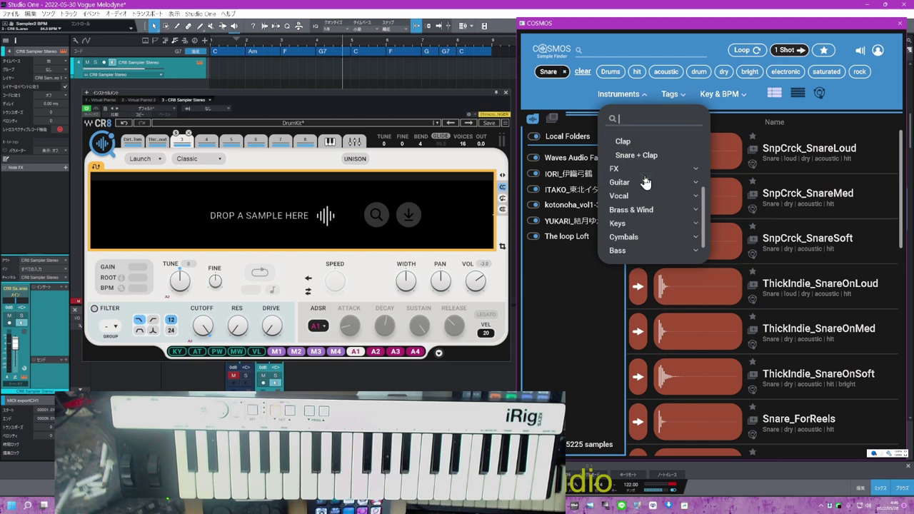
click(696, 237)
click(678, 254)
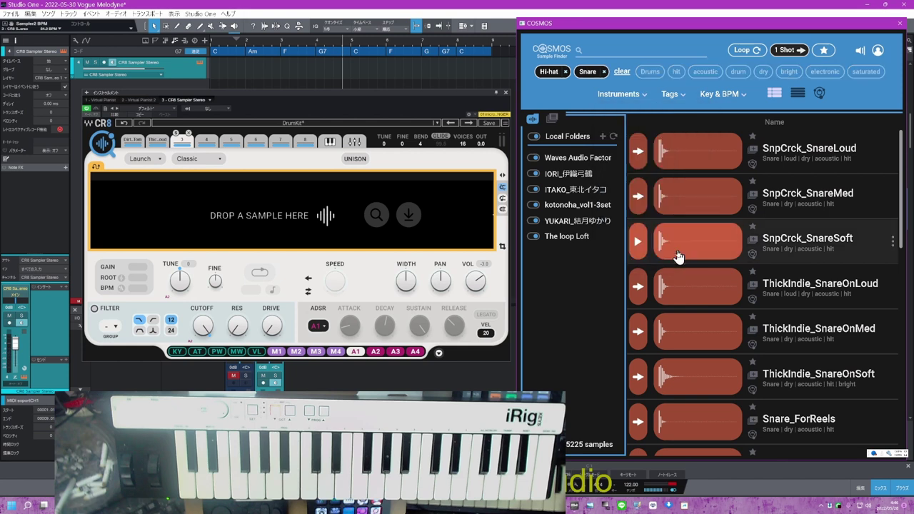
click(604, 72)
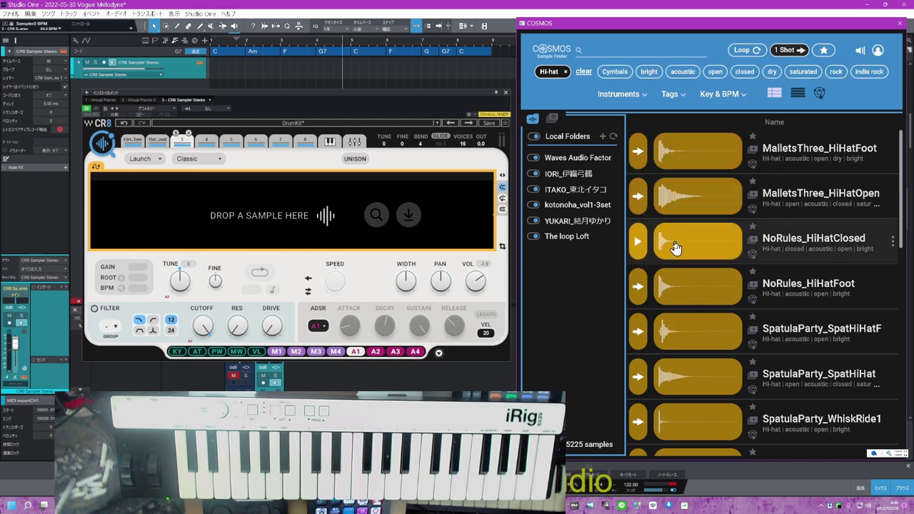
drag(675, 248, 472, 237)
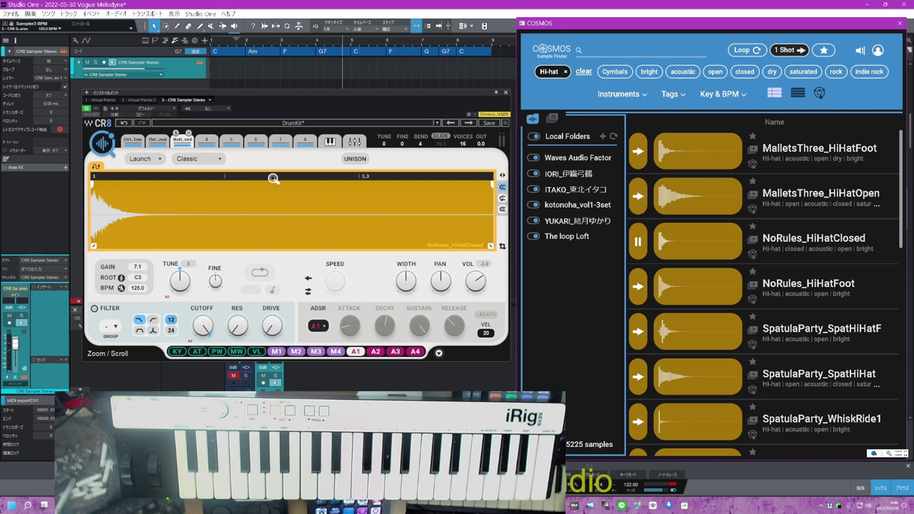
- Audition open hi-hat samples and load HiHatOpen_Subterranean into sample slot 4
click(212, 143)
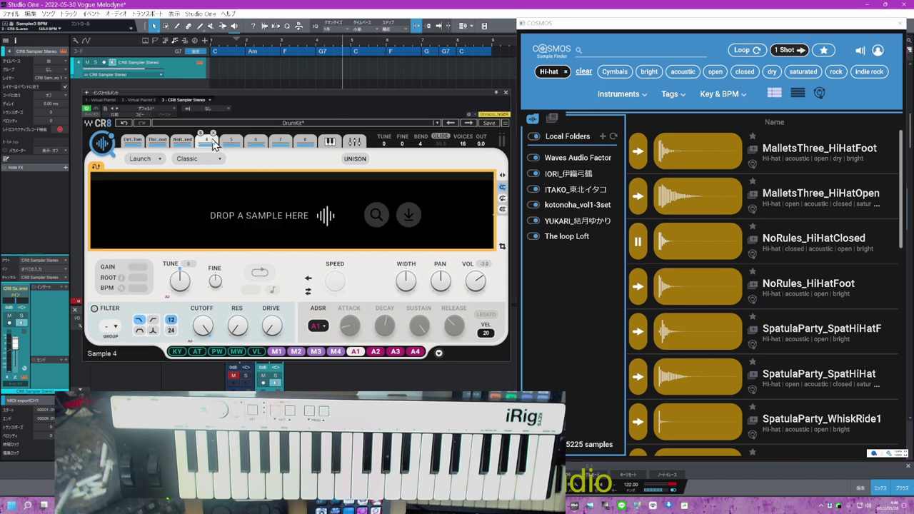
scroll(637, 232, down, 5)
click(638, 227)
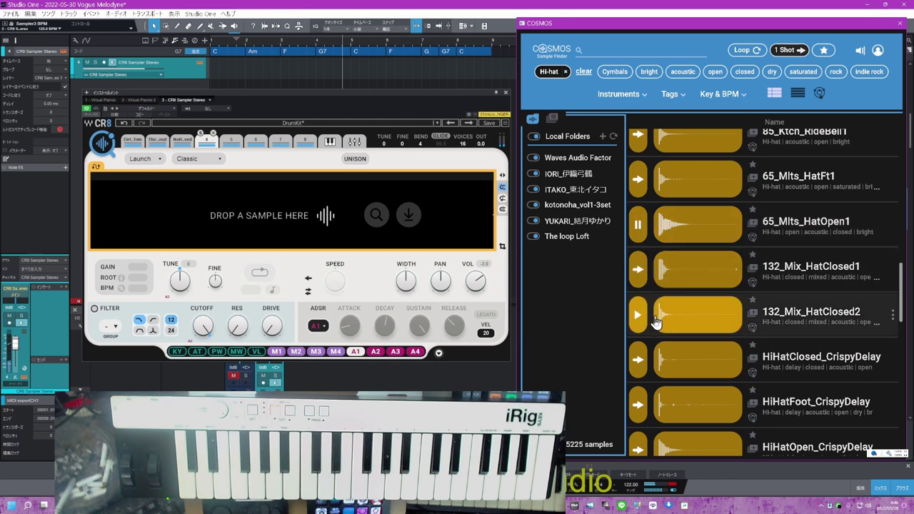
scroll(660, 319, down, 3)
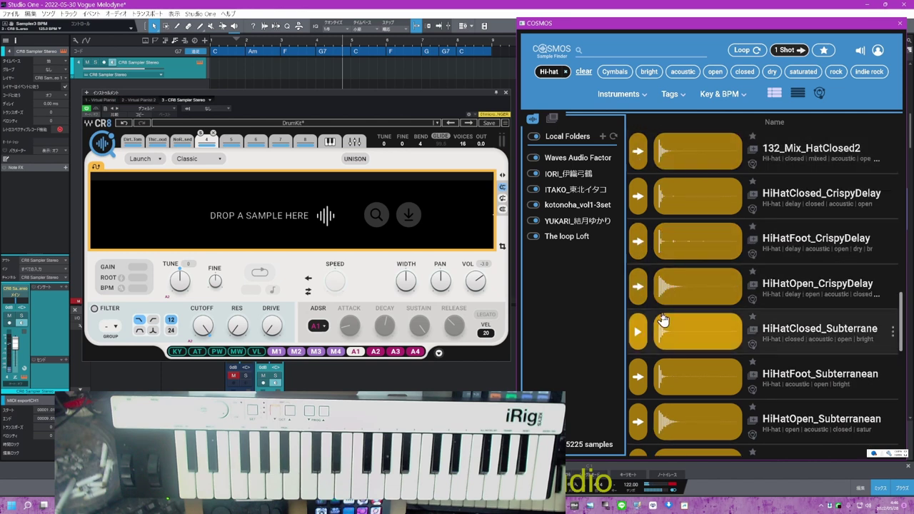
click(641, 421)
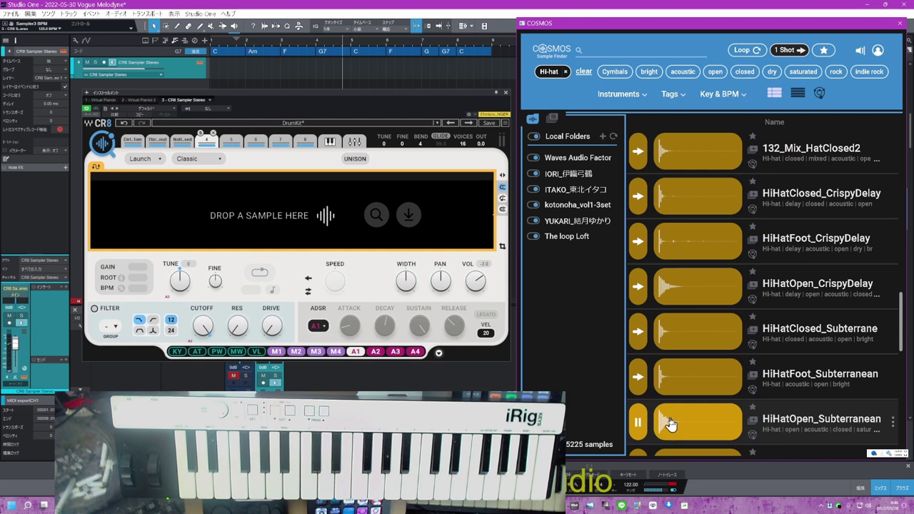
drag(669, 424, 285, 211)
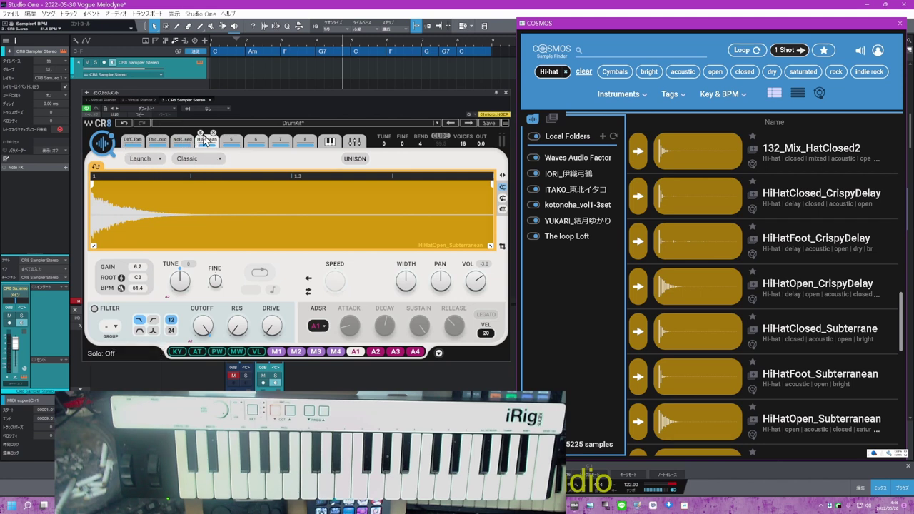
- Shorten the open hi-hat in slot 4 to about its first tenth and add a short fade-out before its new end
click(138, 141)
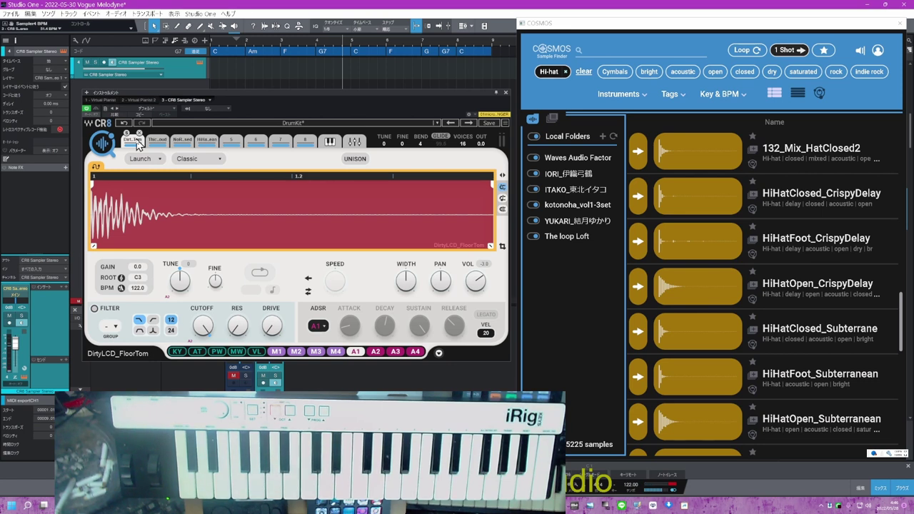
click(207, 140)
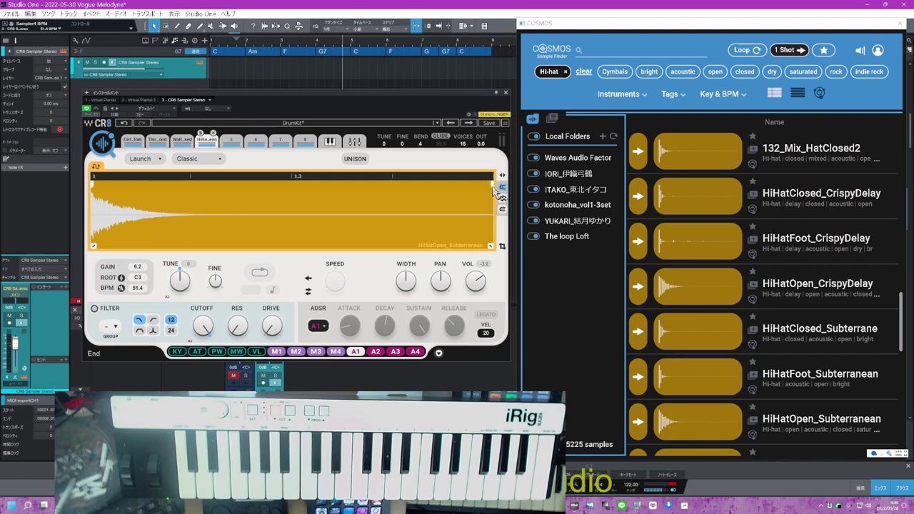
drag(493, 191, 136, 176)
mouse_move(145, 246)
mouse_down()
mouse_move(157, 185)
mouse_move(132, 187)
mouse_up()
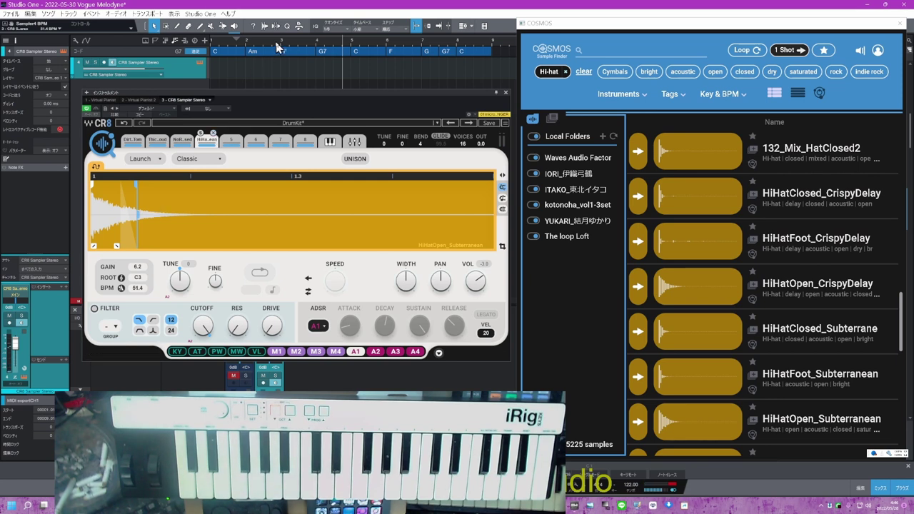
drag(276, 41, 280, 35)
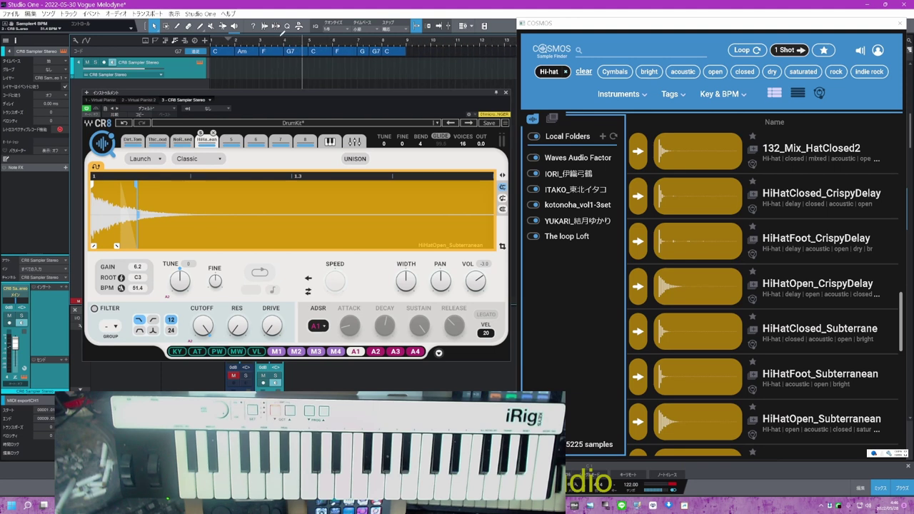
- Record a four-bar drum pattern on the CR8 Sampler Stereo track, layering the kick, snare and hi-hats in successive passes
click(201, 29)
click(236, 72)
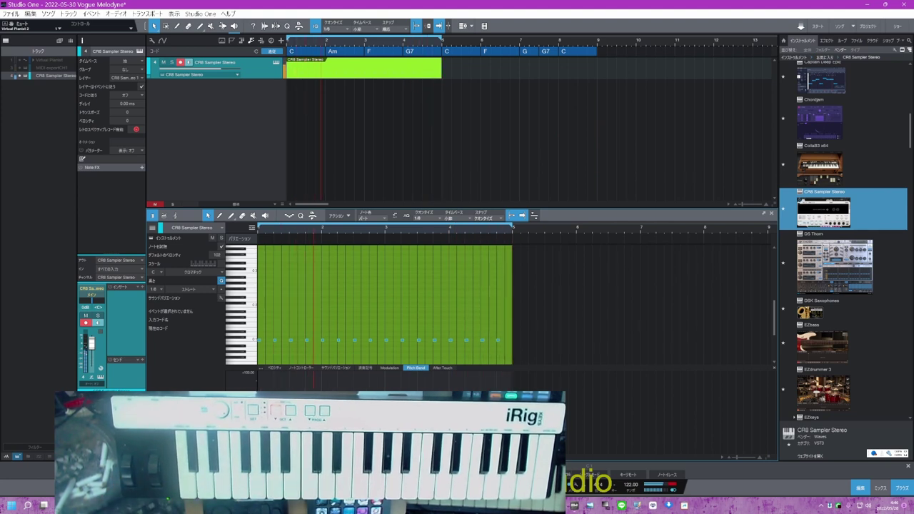
key(space)
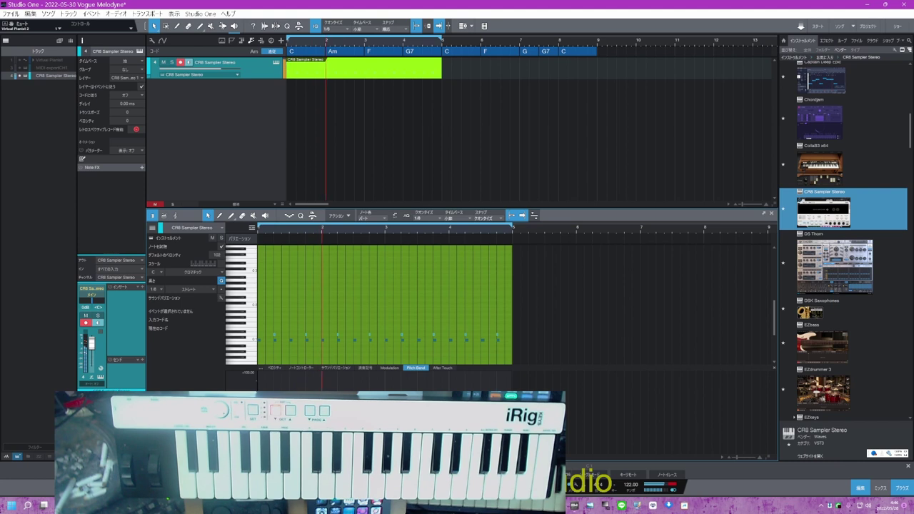
key(space)
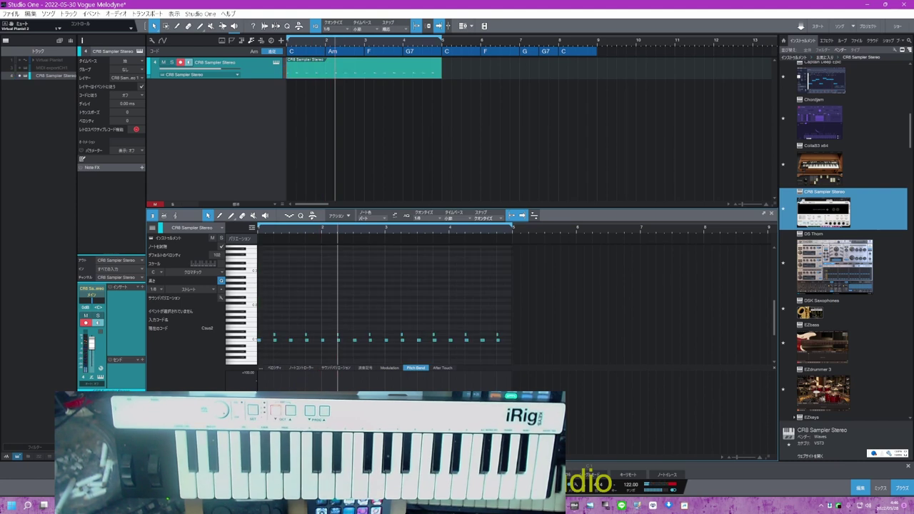
key(comma)
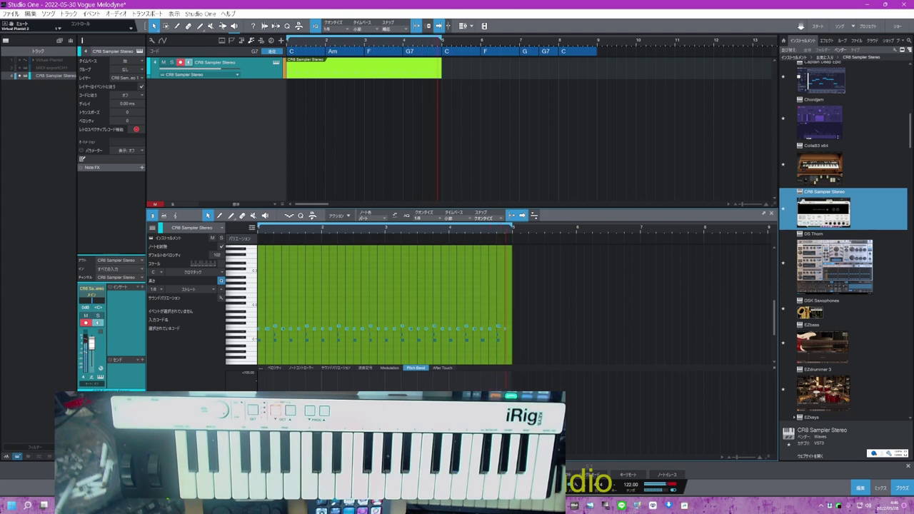
key(space)
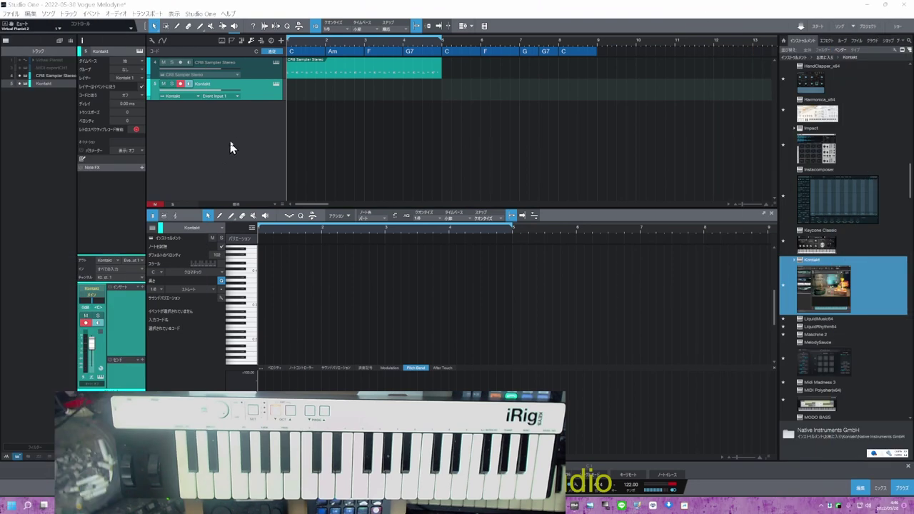
- Record a percussion part on the Kontakt track with Shimmer Shake Strike 2's egg, tambourine and maracas instrument, and return to the song start
click(277, 85)
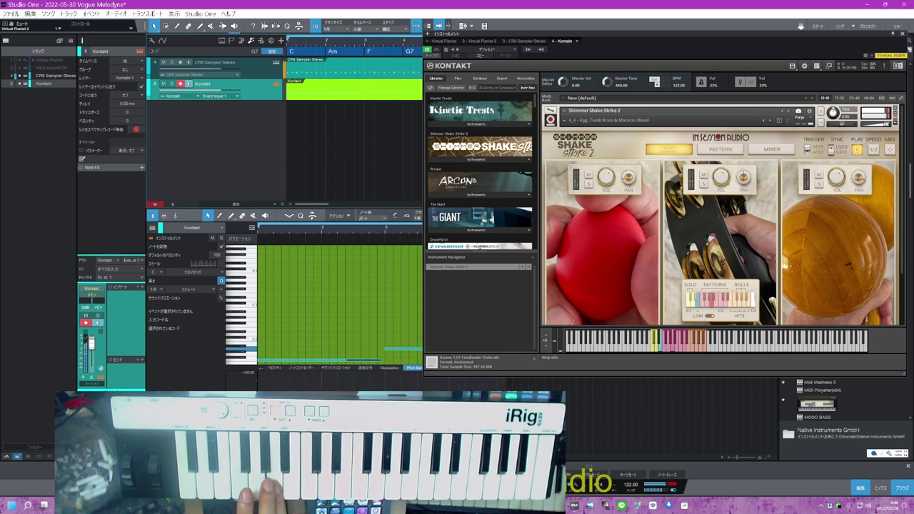
key(space)
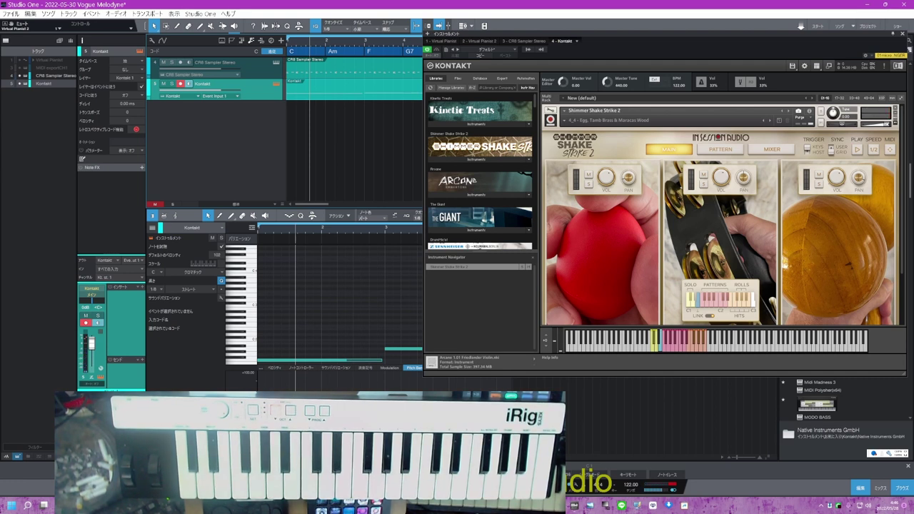
key(Home)
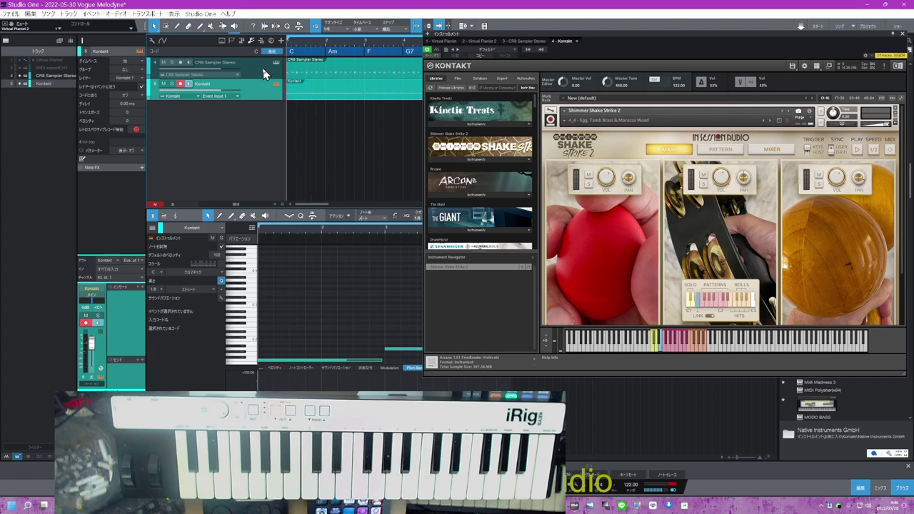
- Check the CR8 and Kontakt instruments and play back both parts together from the song start
click(264, 73)
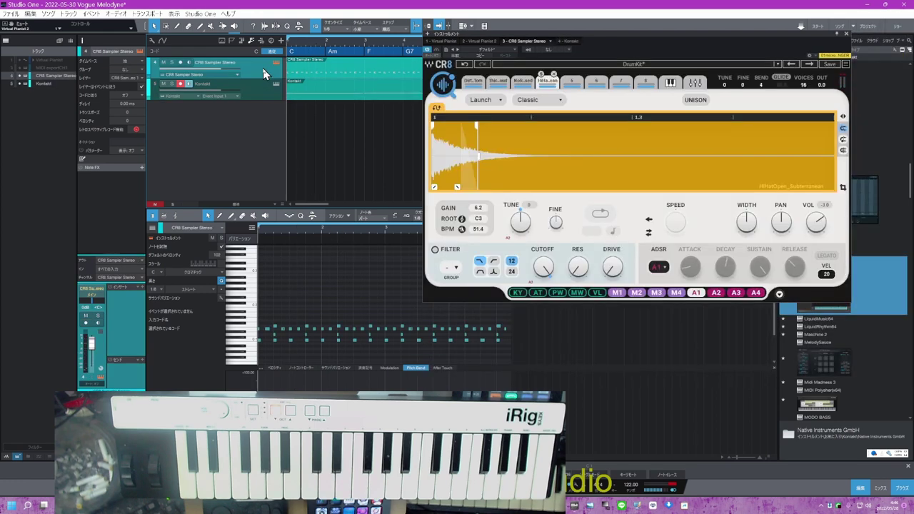
click(258, 90)
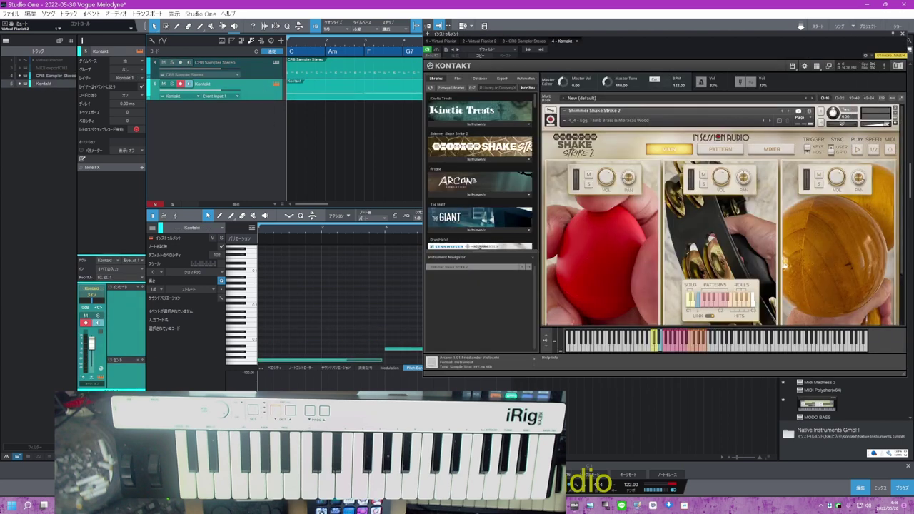
key(space)
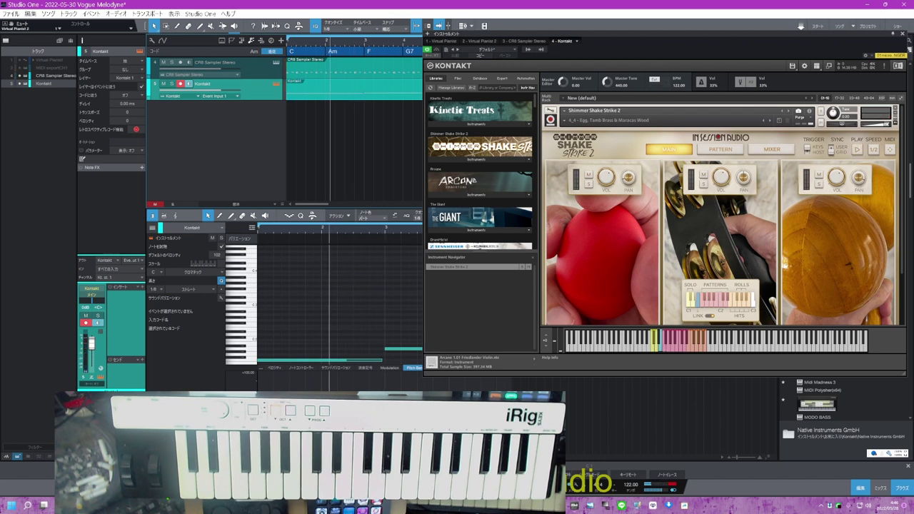
- Mute all hi-hat notes in the CR8 Sampler Stereo part, audition the beat without them, and unmute them for comparison
click(332, 65)
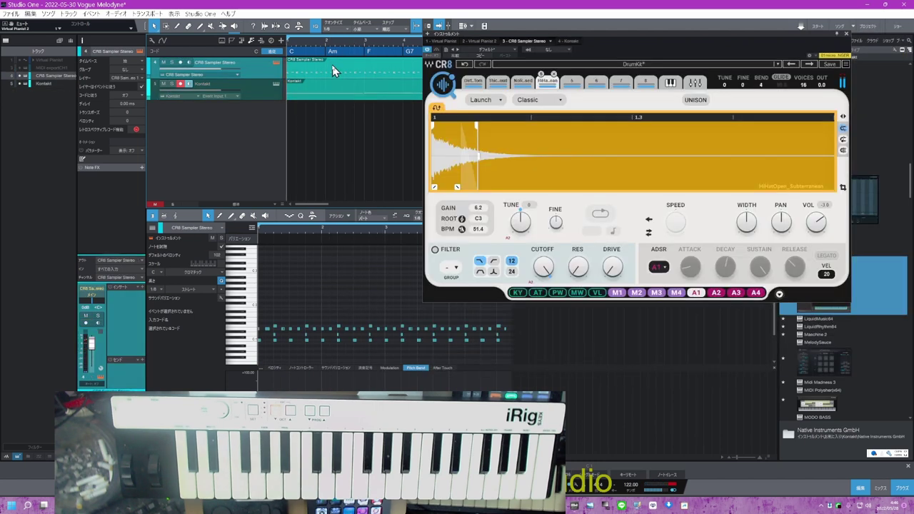
drag(512, 317, 255, 335)
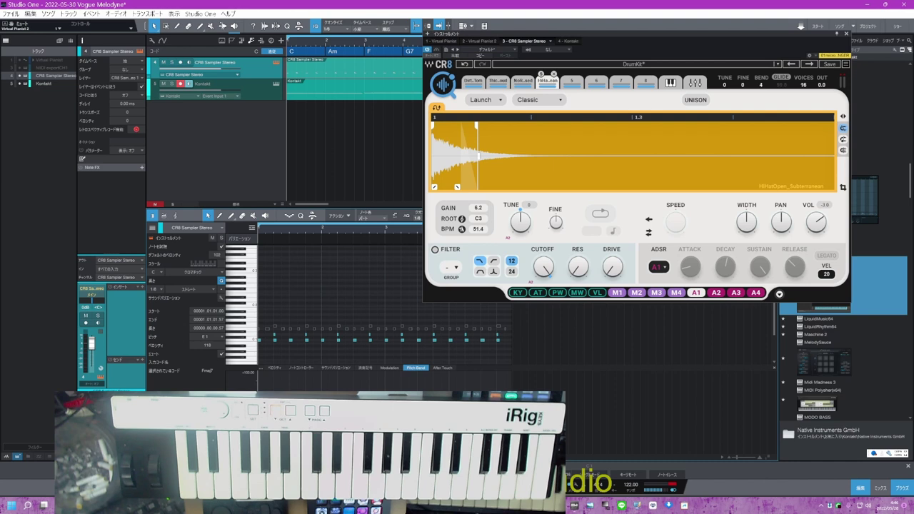
key(space)
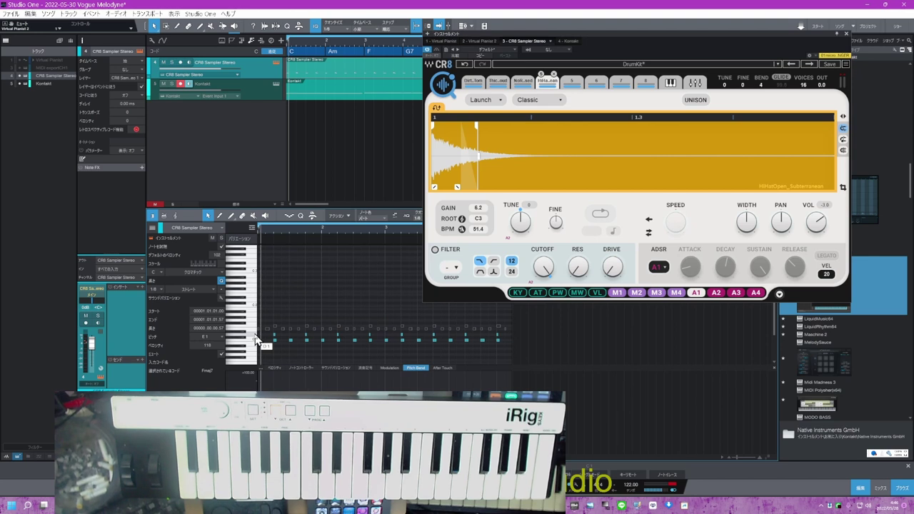
key(shift+m)
key(space)
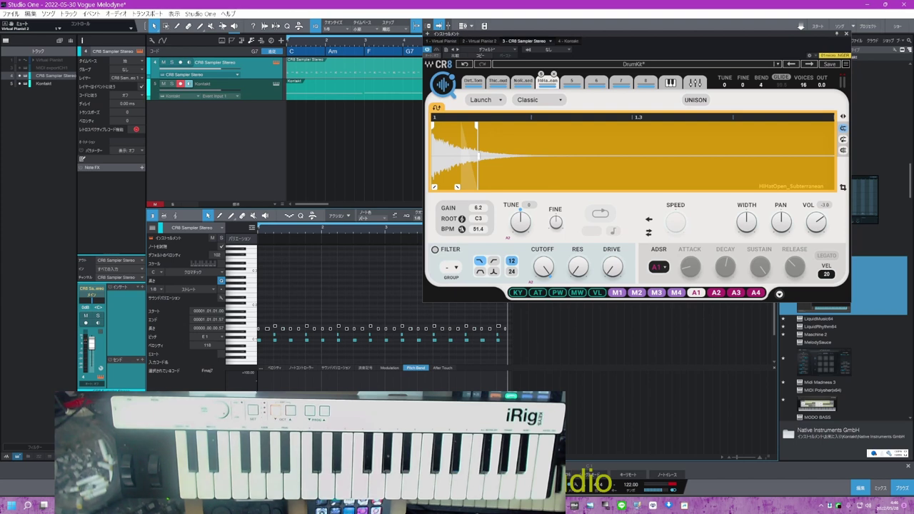
- Show the factory Setups presets available for the CR8 sampler
right_click(639, 66)
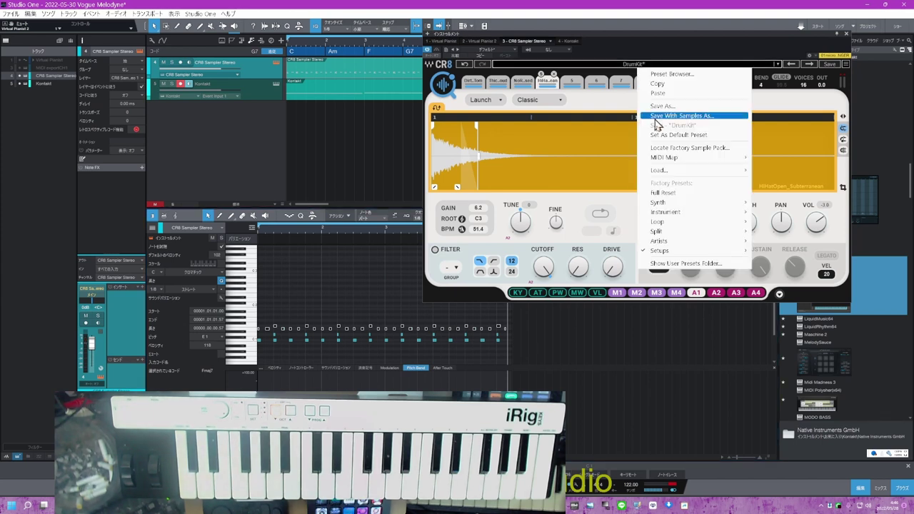
mouse_move(682, 253)
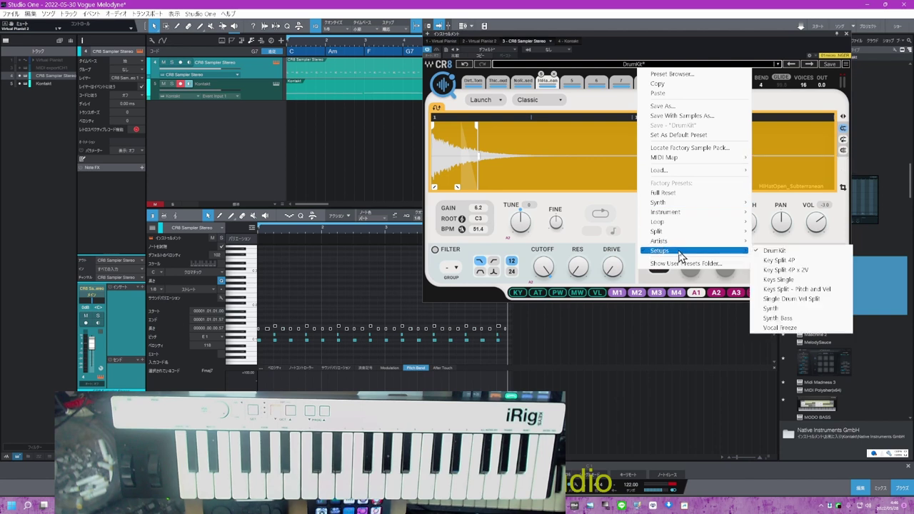